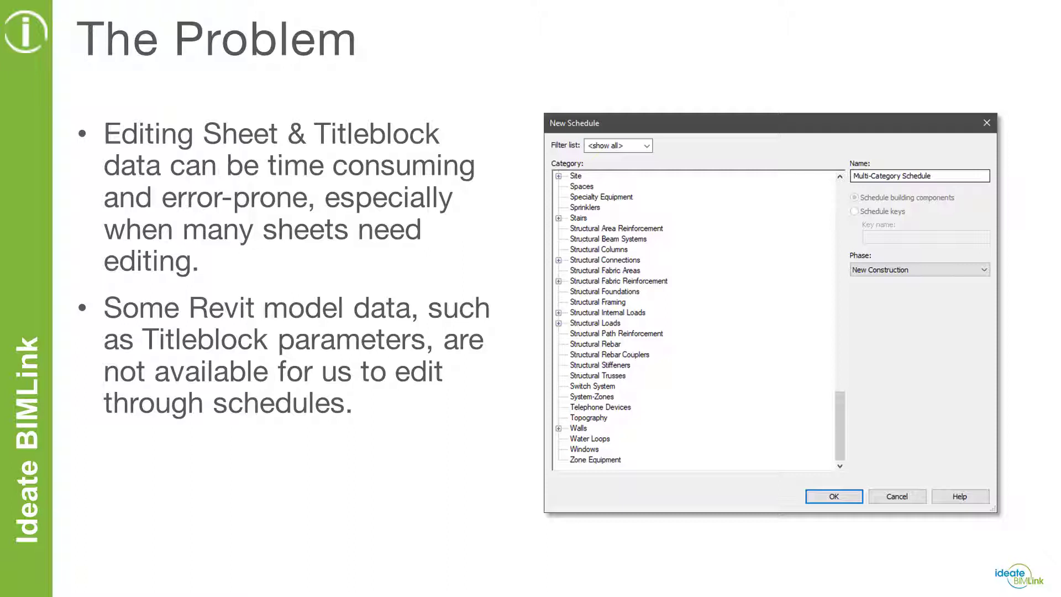
Reveal the green callout saying Revit cannot schedule the Titleblock category.
key(Right)
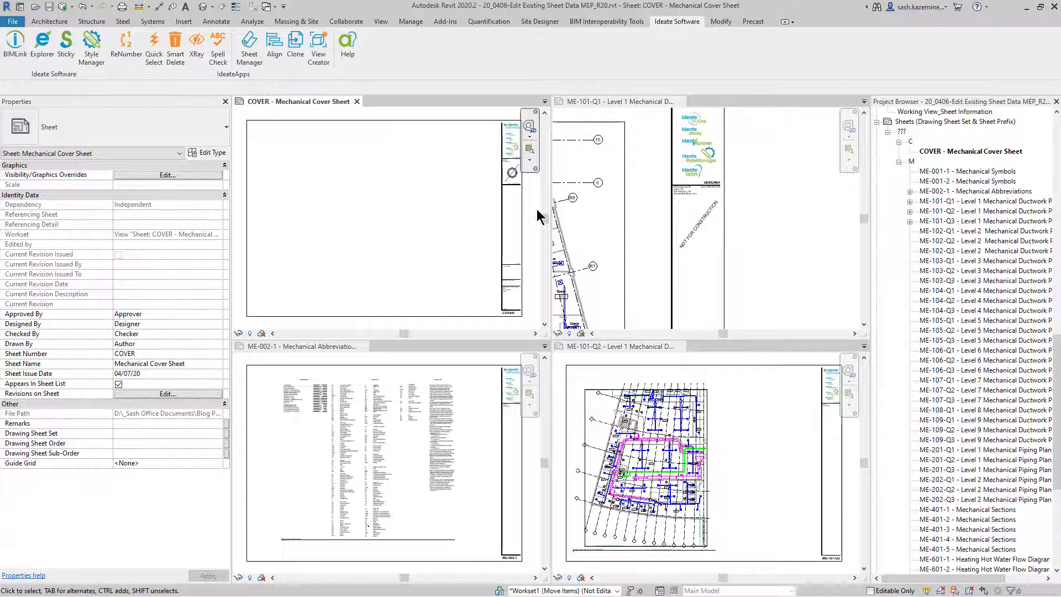
Select the COVER sheet's title block to show its Show Seal and Seal Status Text values.
click(401, 121)
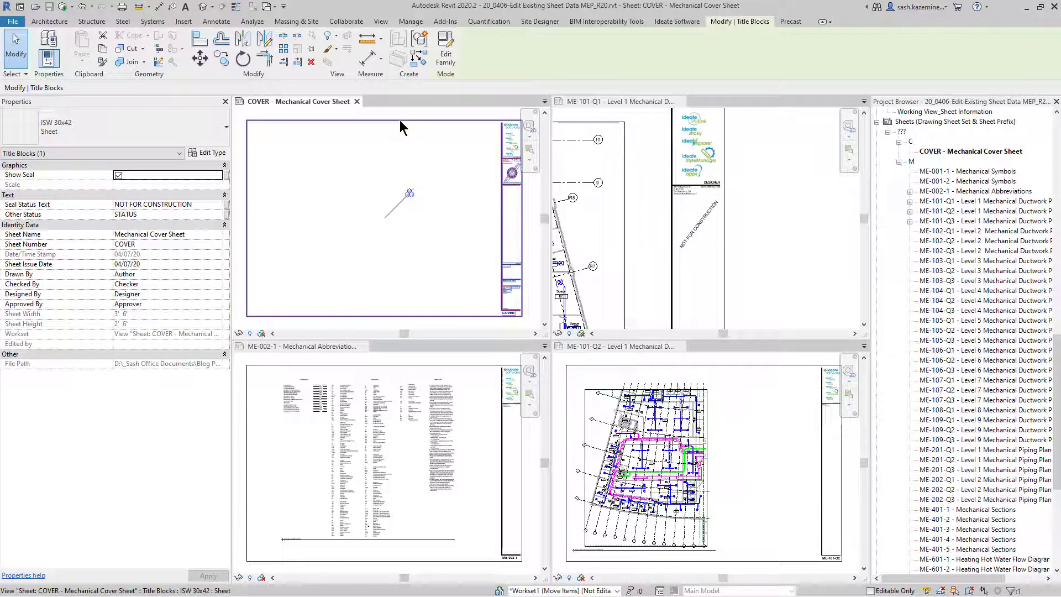
Launch BIMLink and start a new link from the Title_Blocks sample, searching subfolders for 'title'.
click(678, 21)
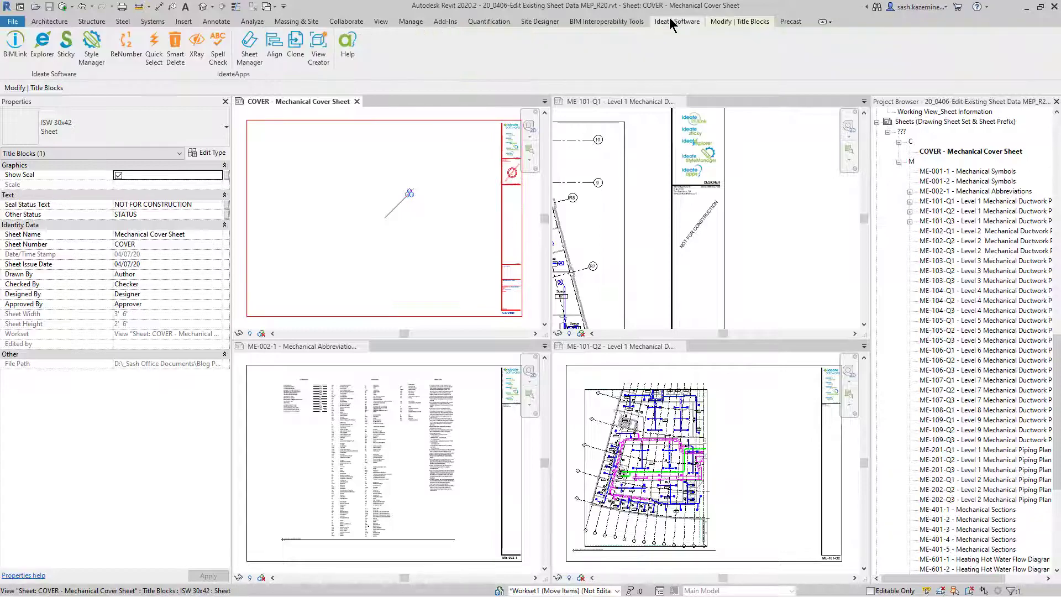
click(11, 49)
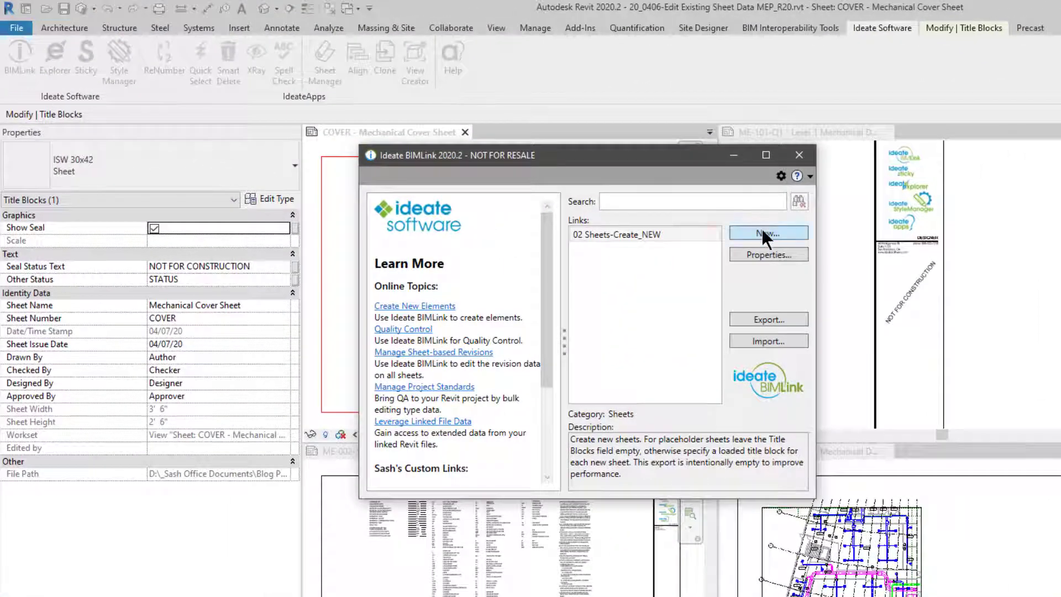
click(761, 233)
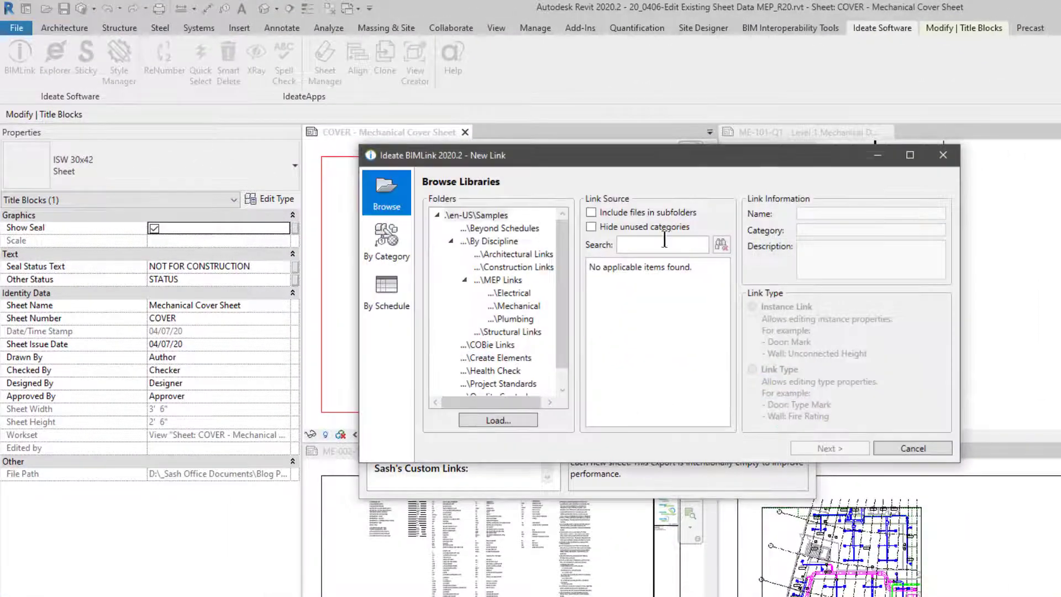
click(589, 212)
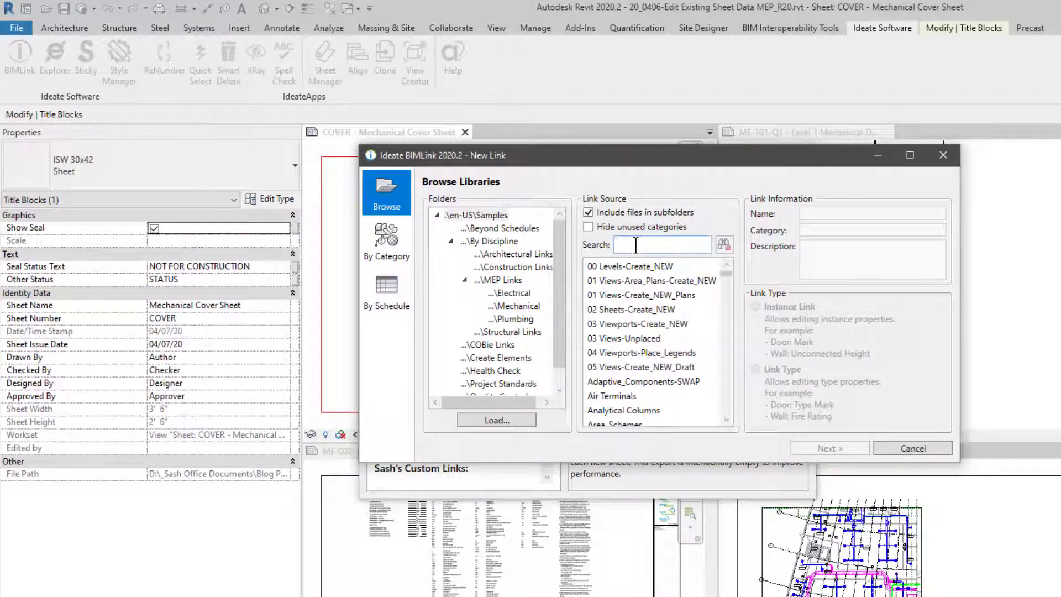
text(title)
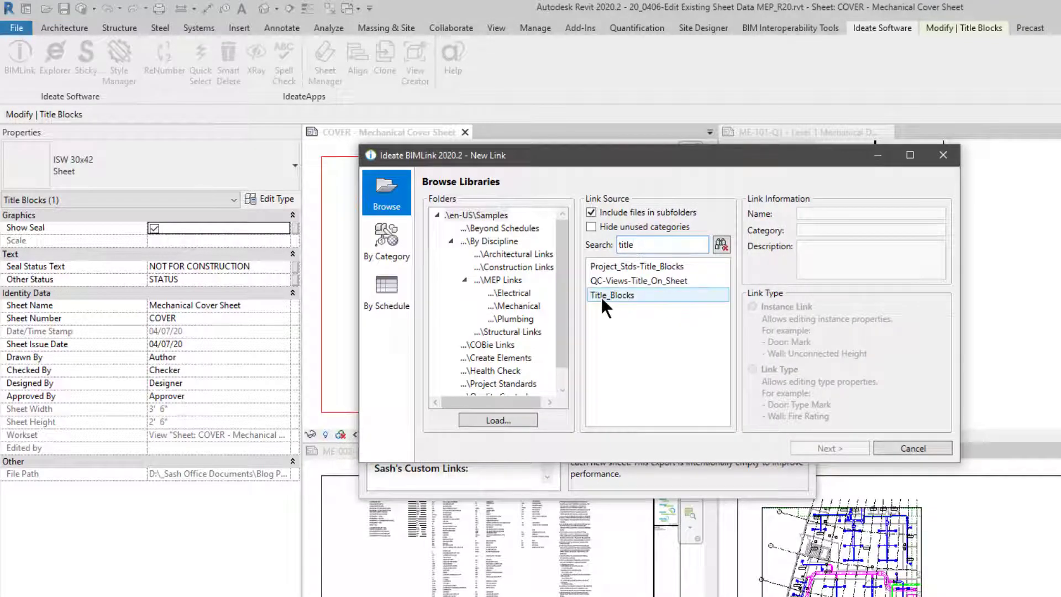
click(608, 295)
Enlarge the link editor and remove Is Pinned, Point_X and Point_Y from the link.
click(829, 448)
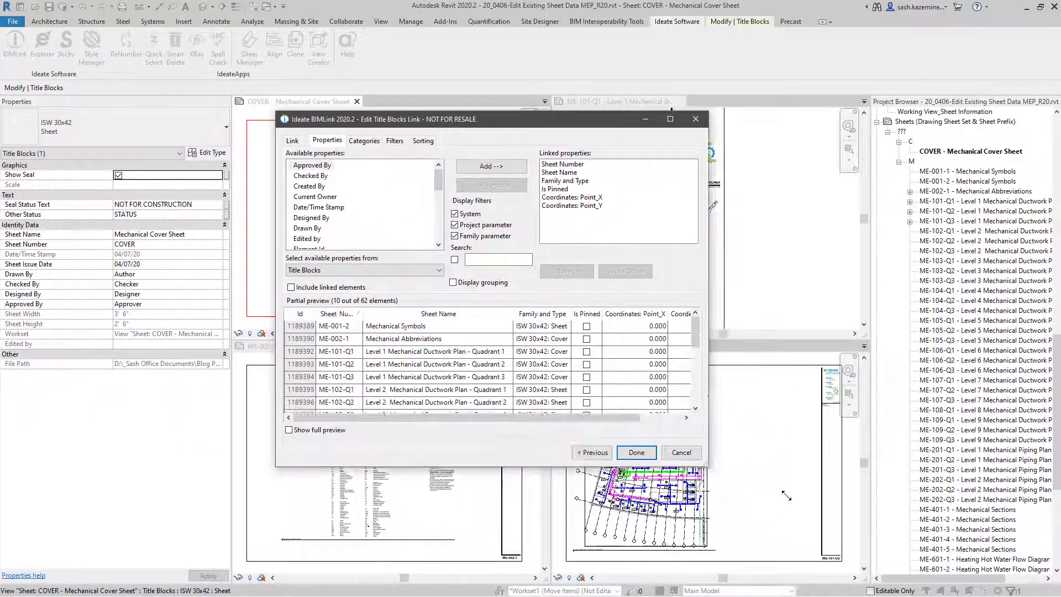
drag(796, 501, 840, 541)
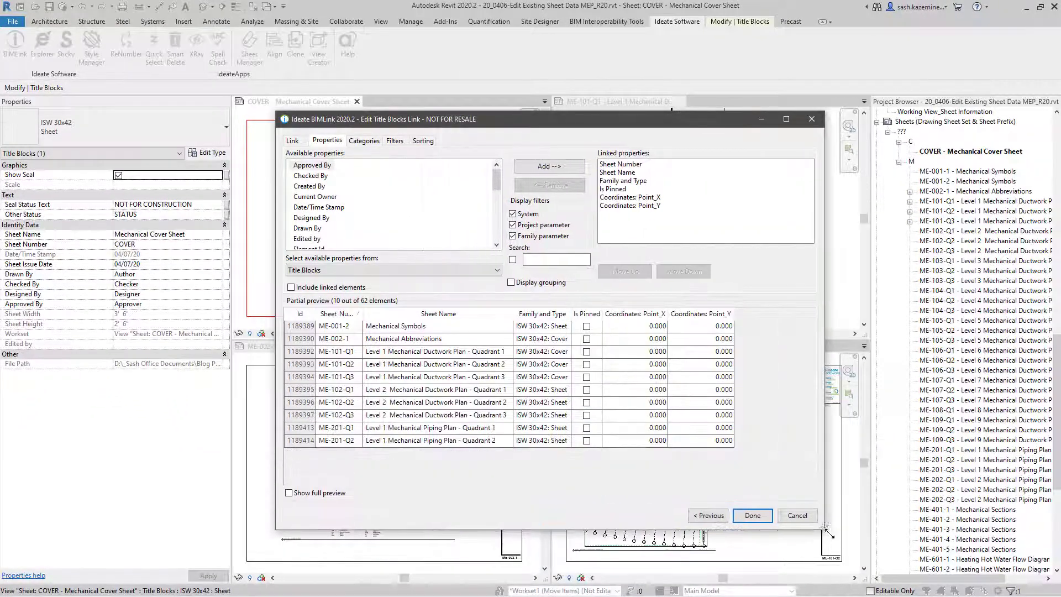
click(615, 190)
click(565, 185)
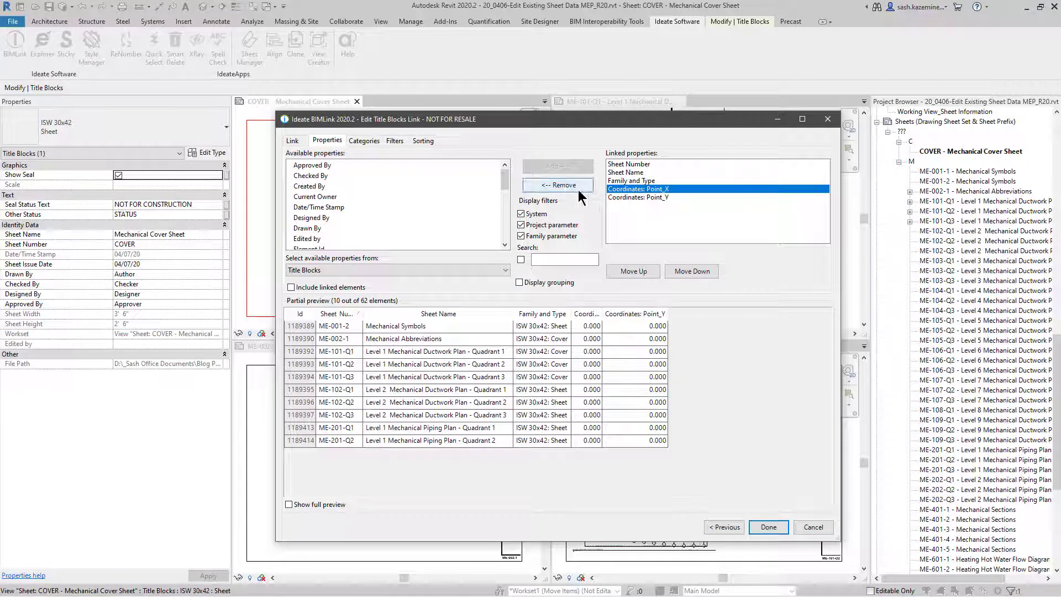
click(578, 189)
click(578, 189)
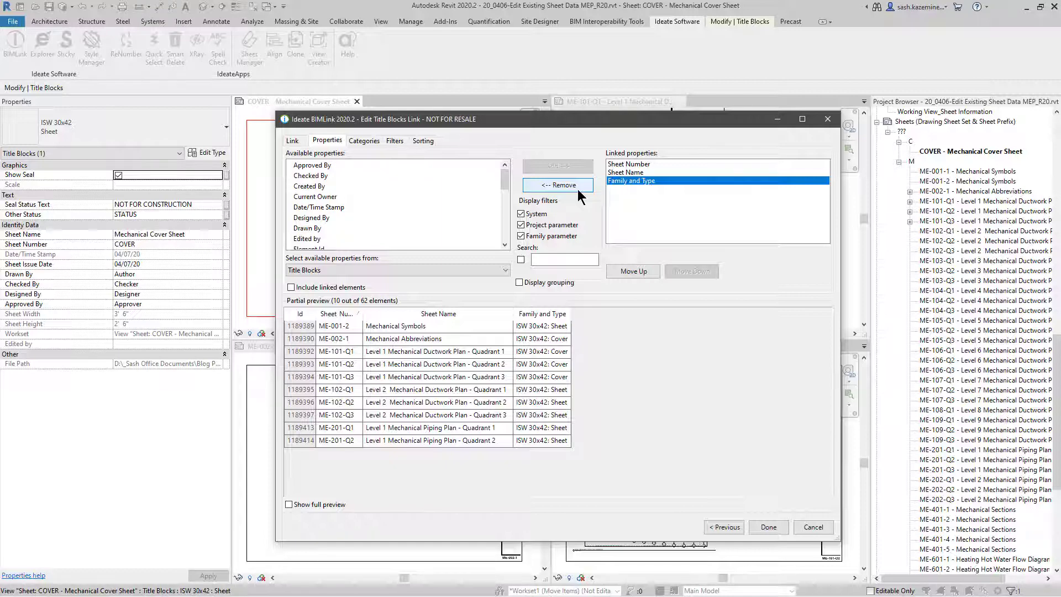
Add Sheet Issue Date, Seal Status Text and Show Seal to the link.
scroll(356, 213, down, 10)
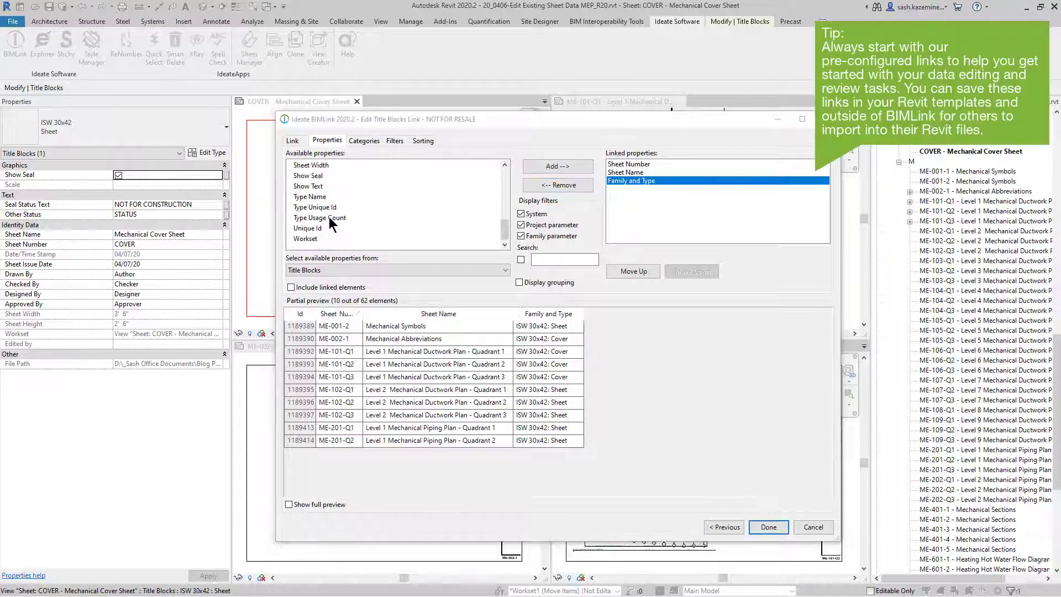
scroll(333, 194, up, 1)
double_click(333, 187)
click(537, 260)
text(seal)
double_click(314, 166)
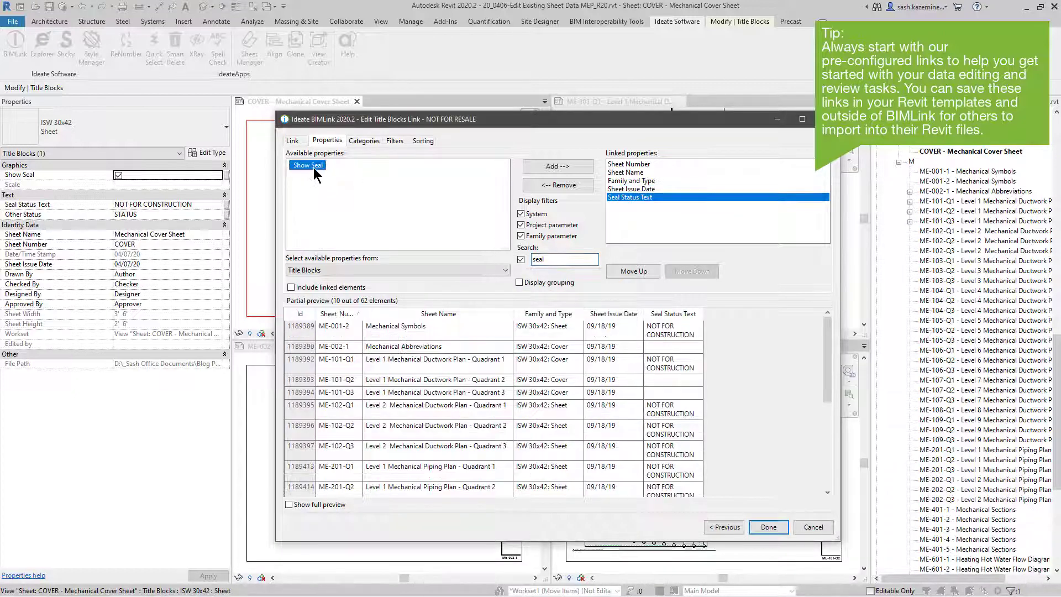
double_click(313, 166)
Add Other Status, Designed By, Drawn By, Checked By and Sheet: Appears In Sheet List.
click(520, 259)
scroll(331, 215, down, 3)
double_click(329, 217)
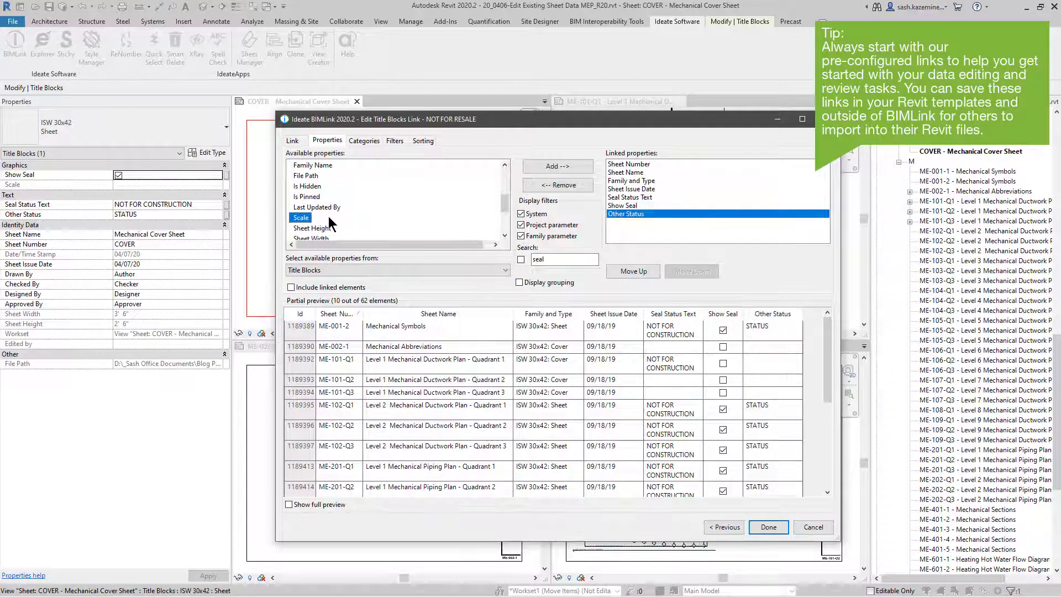
scroll(331, 209, up, 3)
double_click(325, 206)
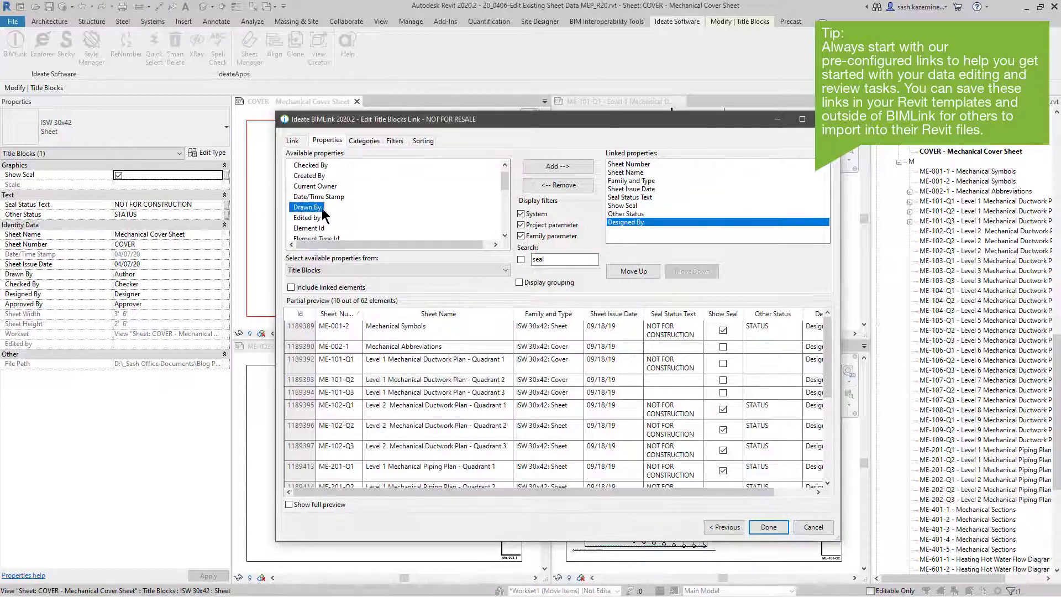
double_click(322, 208)
double_click(330, 165)
click(326, 270)
click(309, 287)
click(532, 166)
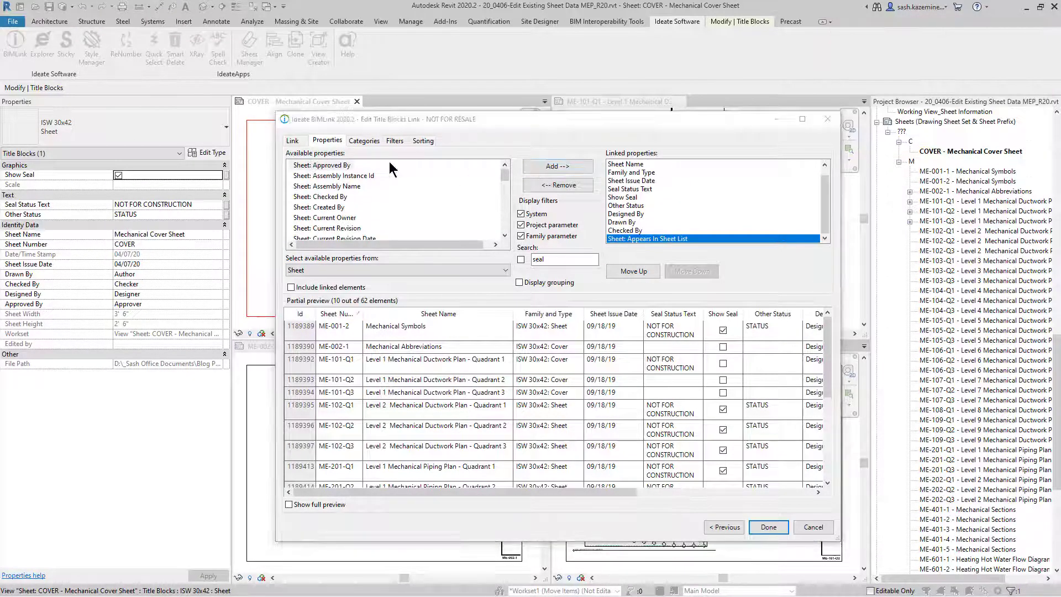
Rename the link to Title_Blocks_Custom and save it.
click(293, 142)
click(396, 157)
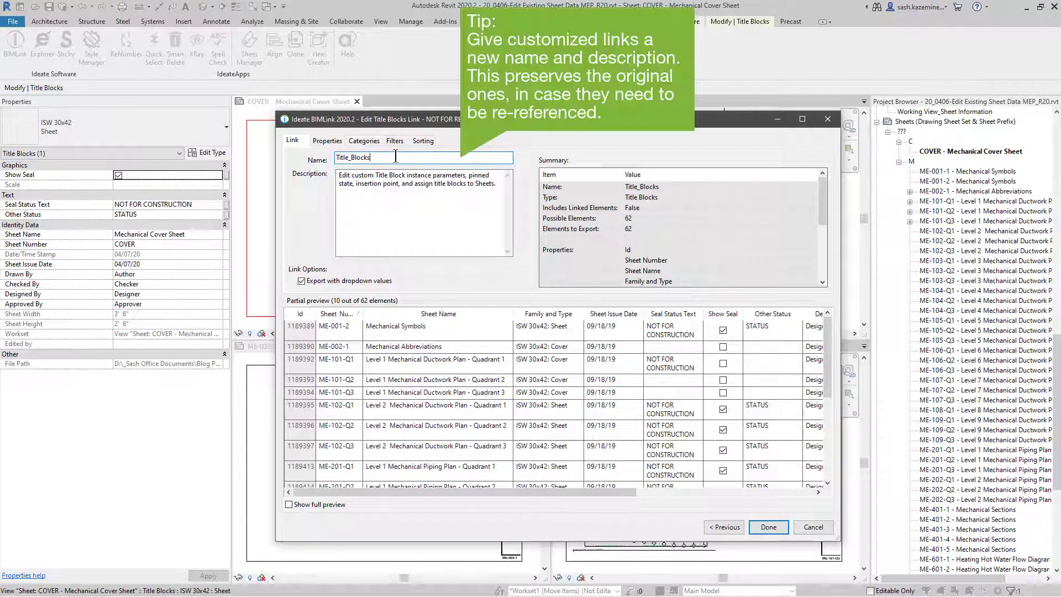
text(_Custom)
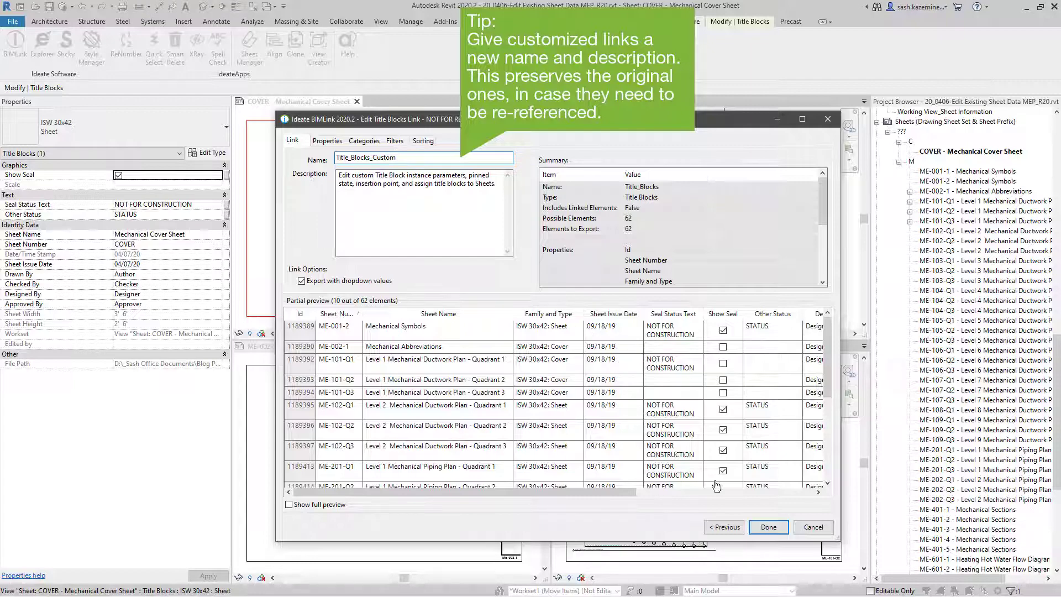
click(767, 526)
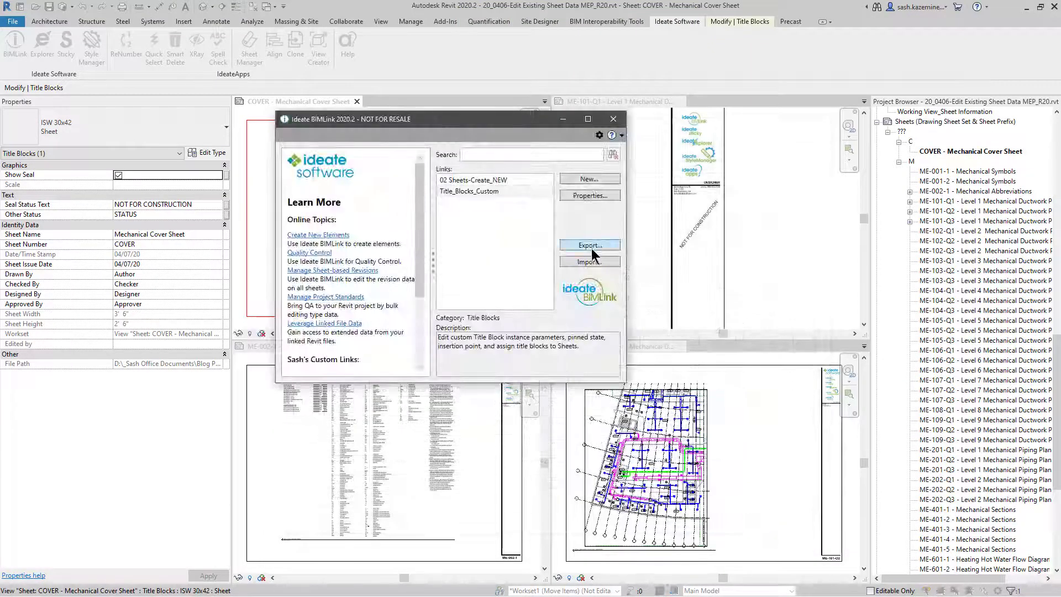
Export the link to Title_Blocks_Custom.xlsx and open it in Excel.
click(589, 245)
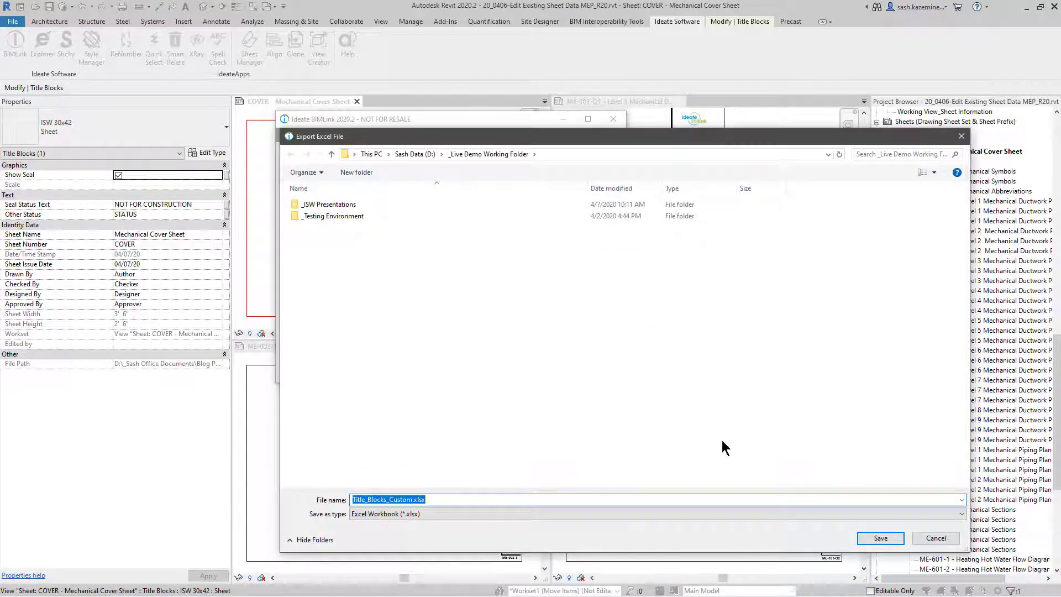
click(881, 538)
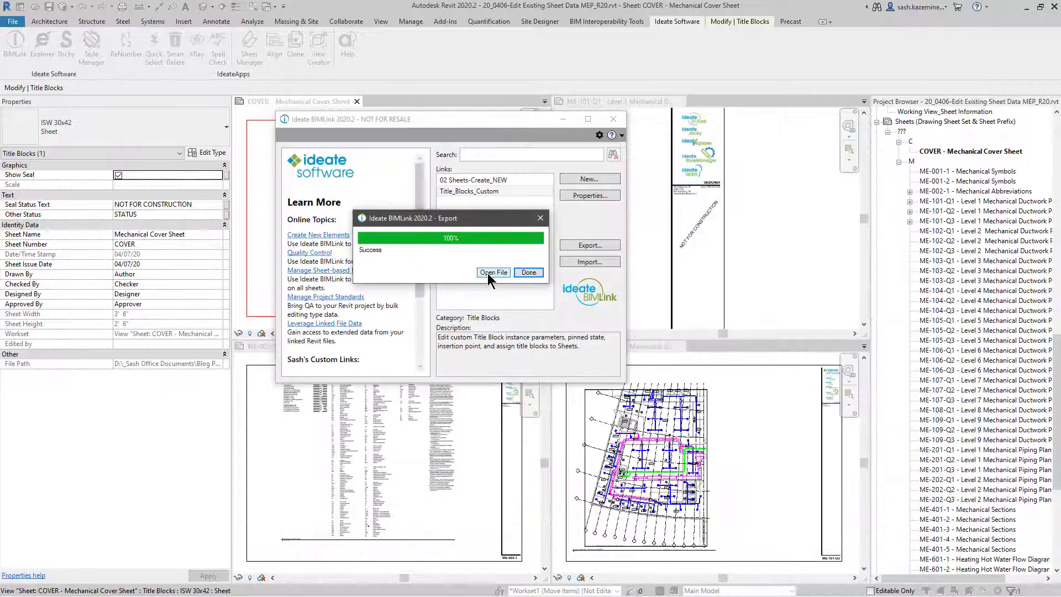
click(493, 272)
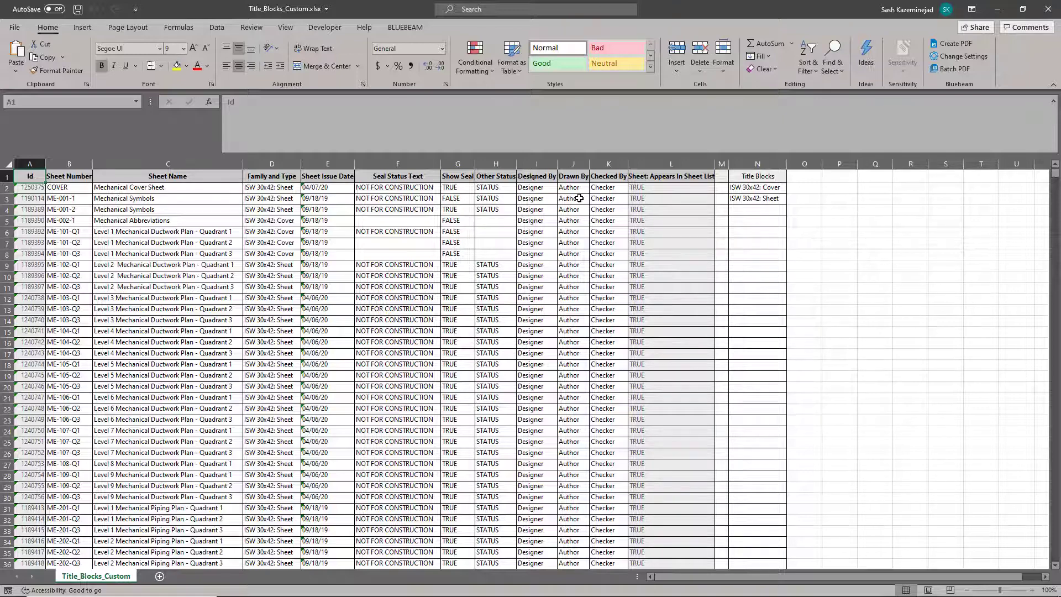
Replace the ME- prefix with M- in all sheet numbers in column B.
click(78, 198)
drag(78, 197, 61, 549)
key(ctrl+h)
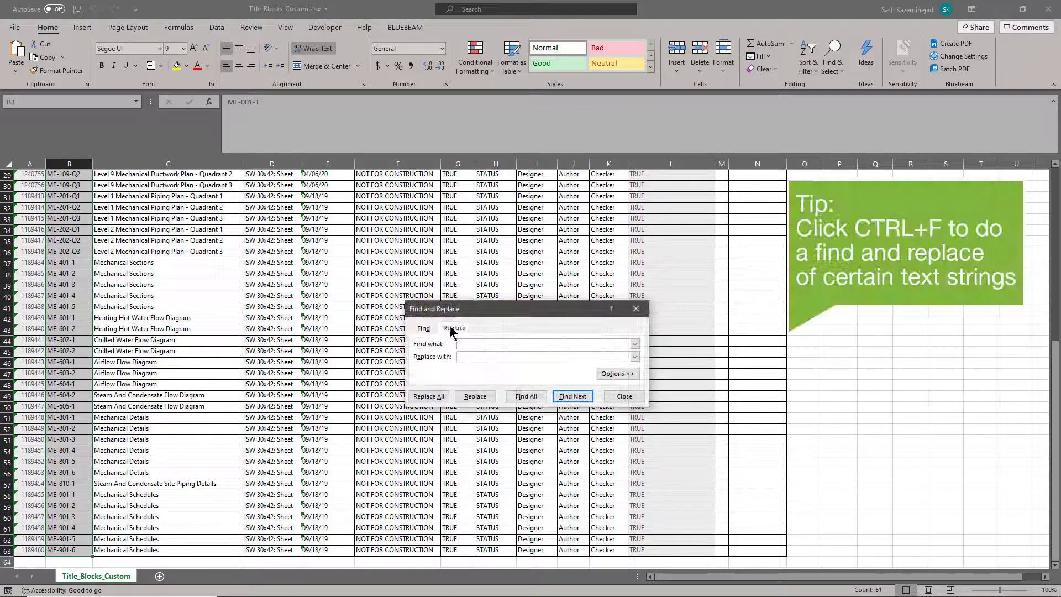
text(ME-)
key(Tab)
text(M-)
click(428, 396)
click(526, 331)
key(Escape)
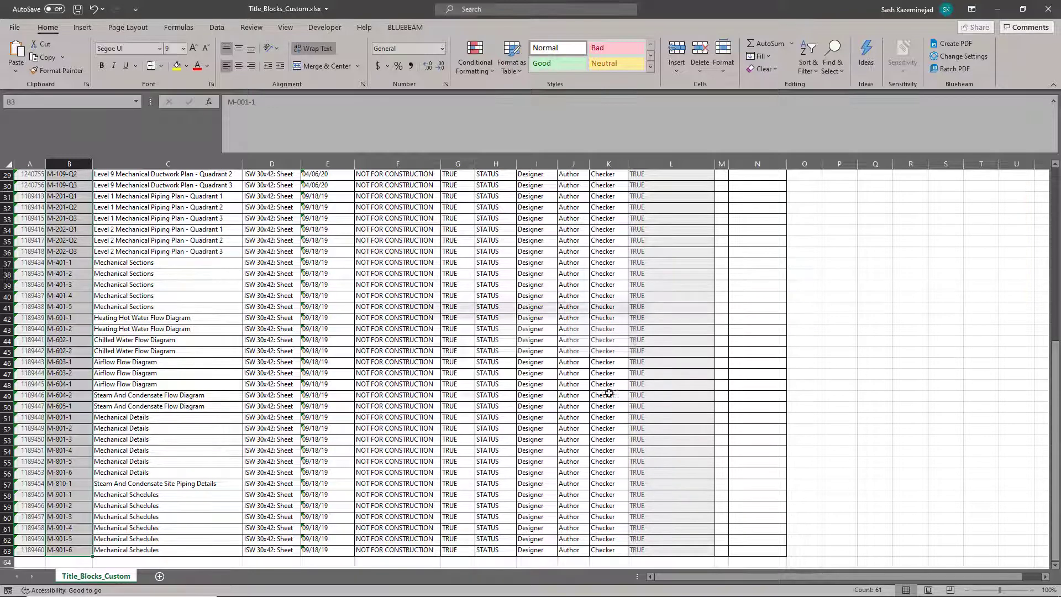
Select helper cell O2 and widen column O to fit the sheet names.
scroll(275, 262, up, 9)
click(222, 188)
click(815, 188)
drag(822, 164, 948, 163)
Uppercase the sheet names with =UPPER(C2) filled down, pasted as values over column C.
text(=upper()
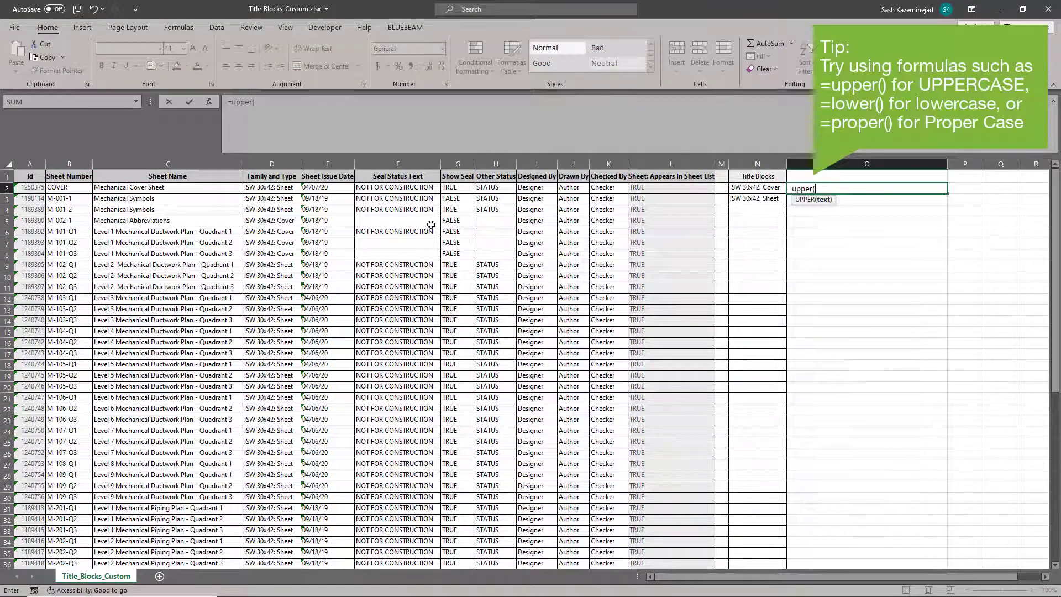
click(235, 188)
key(Return)
click(934, 189)
drag(947, 193, 907, 550)
scroll(150, 276, up, 10)
key(ctrl+c)
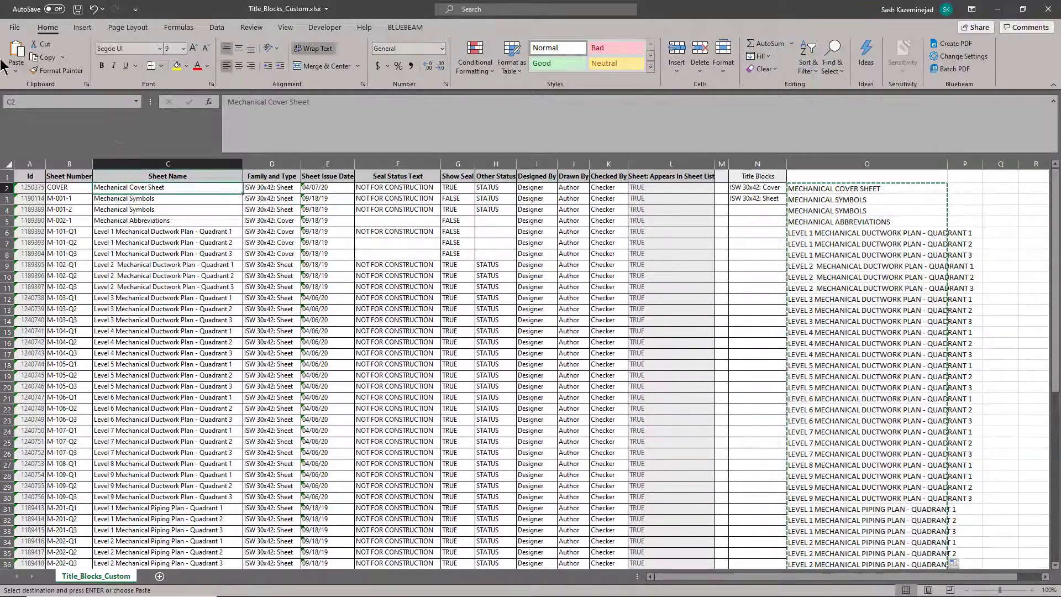
click(16, 69)
click(12, 145)
Fill the ISW 30x42: Sheet title block type down column D from D3.
click(274, 187)
click(305, 188)
click(285, 205)
drag(300, 203, 311, 569)
Set every Sheet Issue Date to =TODAY() (4/8/2020) down column E.
scroll(320, 387, up, 10)
click(317, 189)
text(=toda)
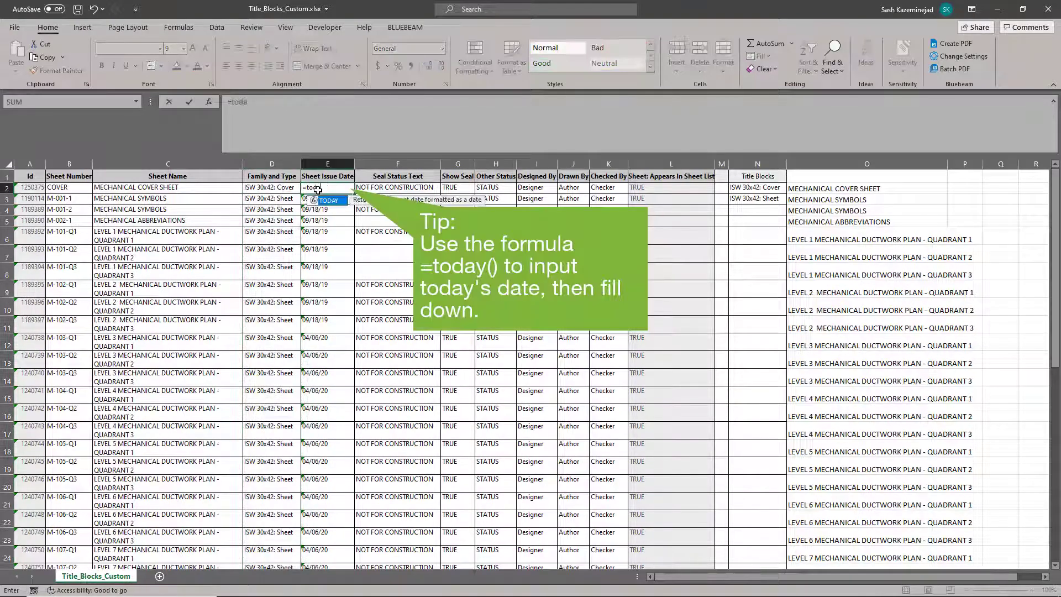
key(Tab)
key(Return)
click(347, 189)
drag(352, 191, 351, 540)
Clear all Seal Status Text values in column F.
scroll(429, 354, up, 15)
scroll(429, 355, up, 3)
click(418, 189)
right_click(418, 189)
click(464, 351)
drag(421, 189, 439, 561)
key(Delete)
Set Show Seal to TRUE for every row in column G.
scroll(449, 201, up, 5)
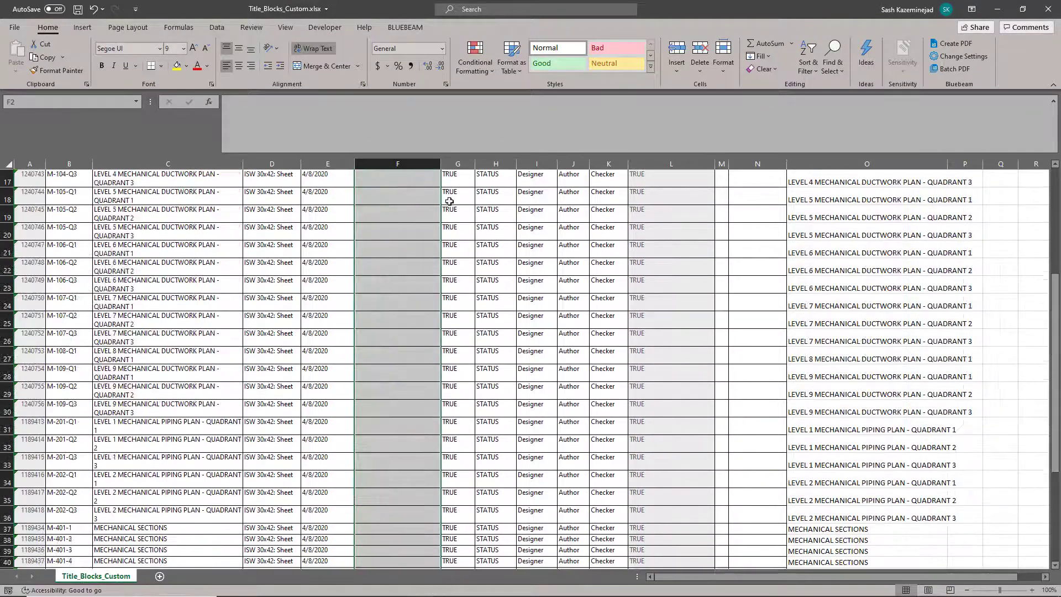
scroll(450, 201, up, 5)
click(460, 197)
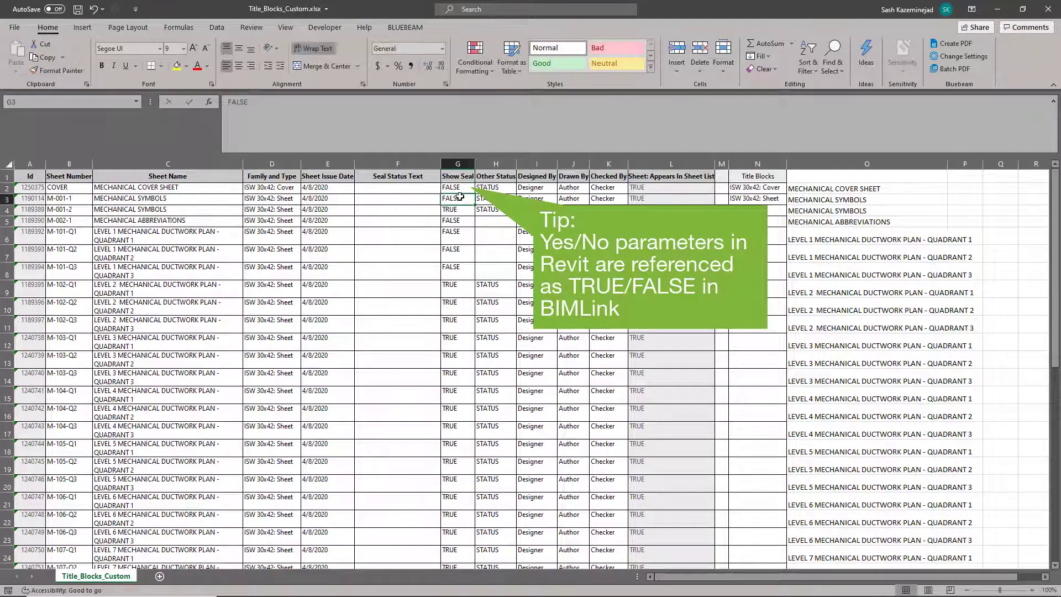
text(TRUE)
key(Return)
click(461, 197)
drag(474, 204, 480, 594)
Set Other Status to PERMIT SET down column H.
scroll(490, 221, up, 10)
click(491, 188)
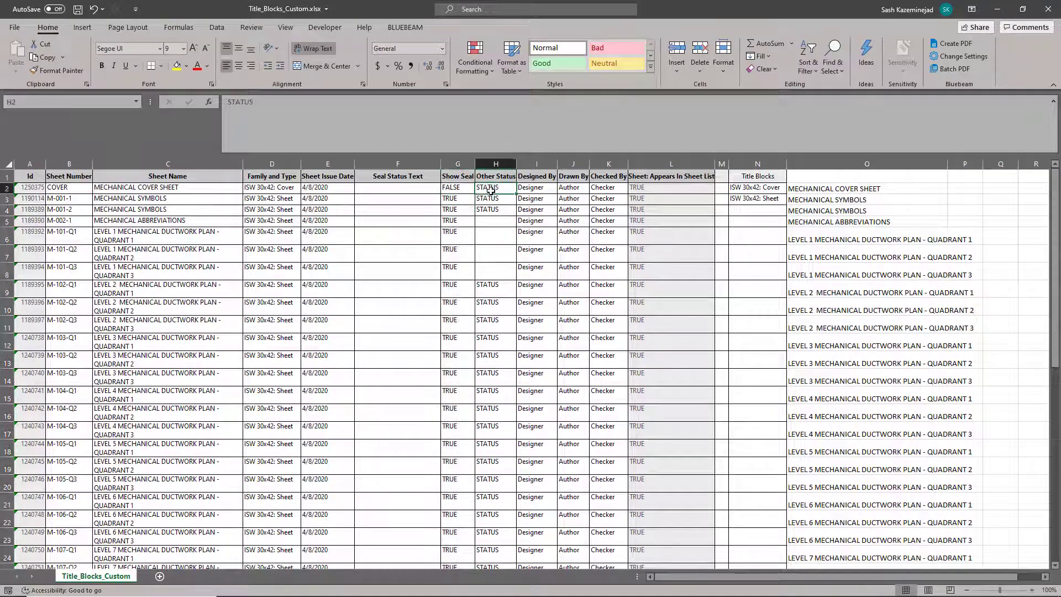
text(PERMI)
key(Return)
click(496, 188)
drag(516, 192, 518, 552)
Fill IDEATE into the Designed, Drawn and Checked By columns and save the workbook.
scroll(520, 255, up, 10)
click(539, 189)
text(IDEATE)
key(Return)
click(536, 188)
drag(558, 193, 610, 505)
scroll(576, 302, up, 10)
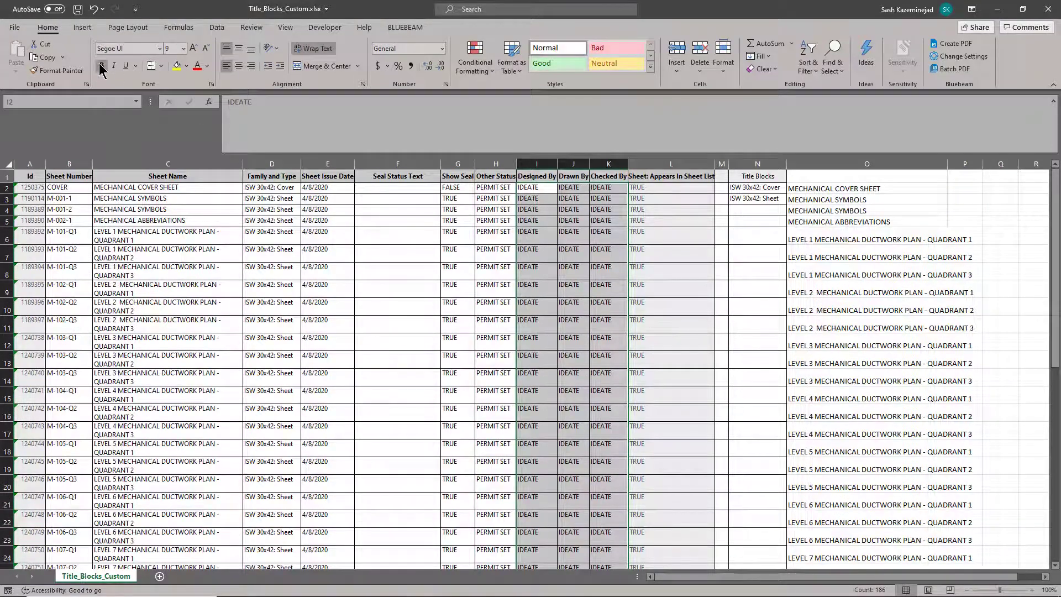
click(79, 11)
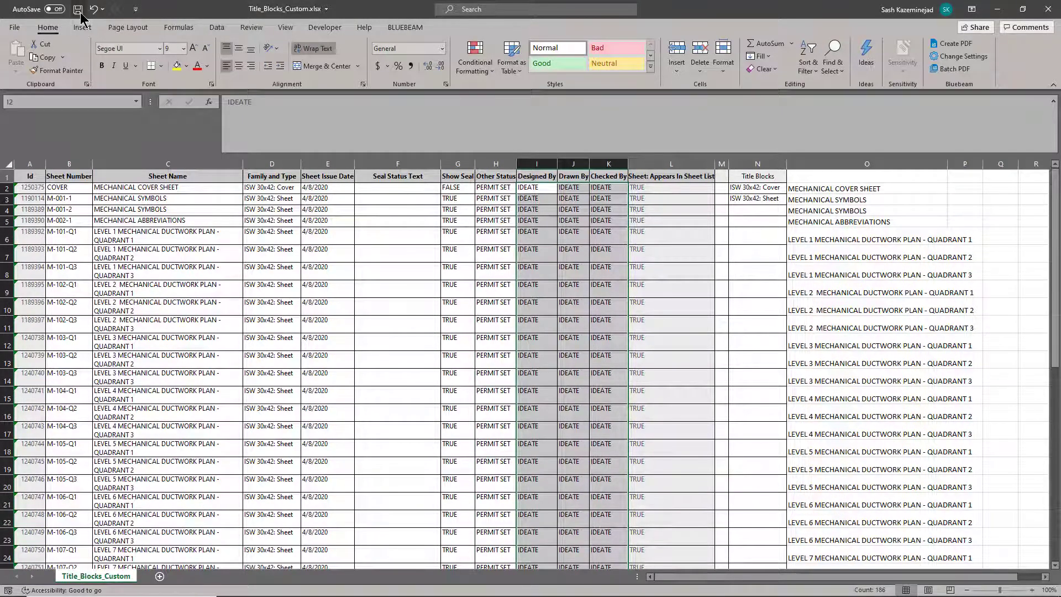
Close Excel and import the edited Title_Blocks_Custom.xlsx back into Revit through BIMLink.
click(1039, 7)
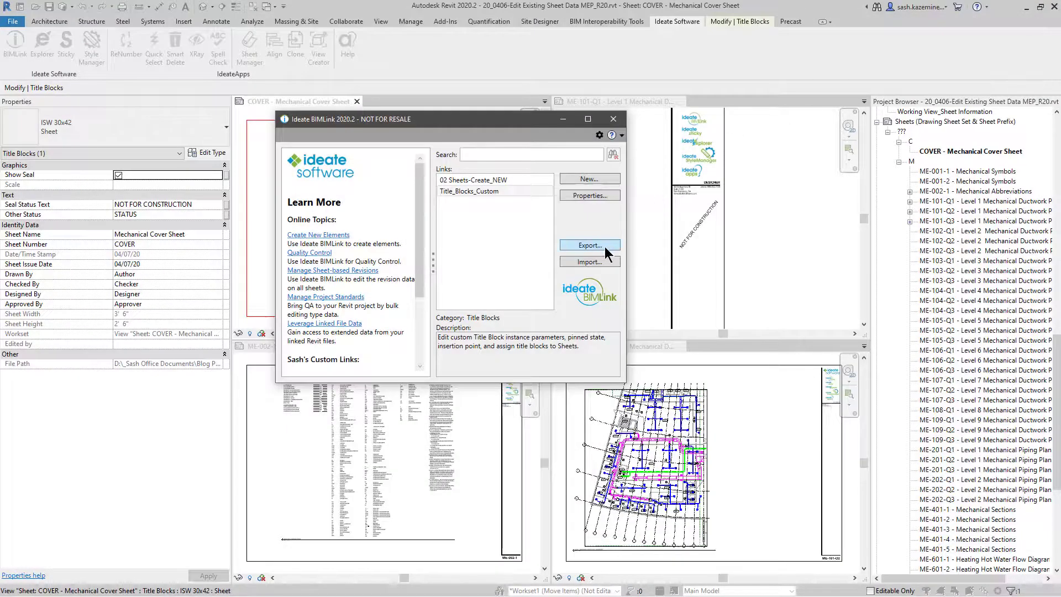
click(598, 262)
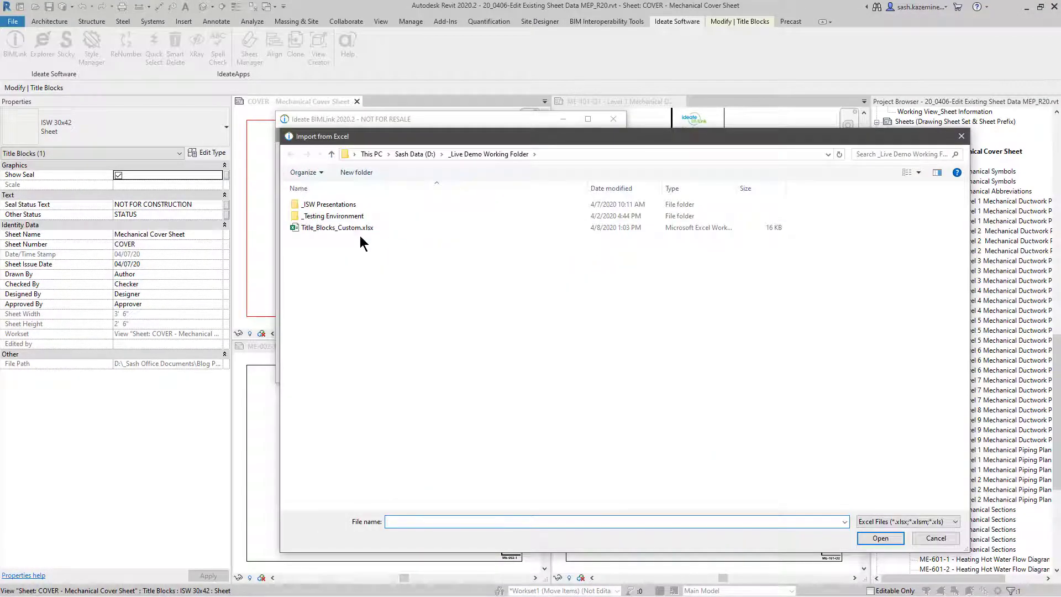
click(357, 228)
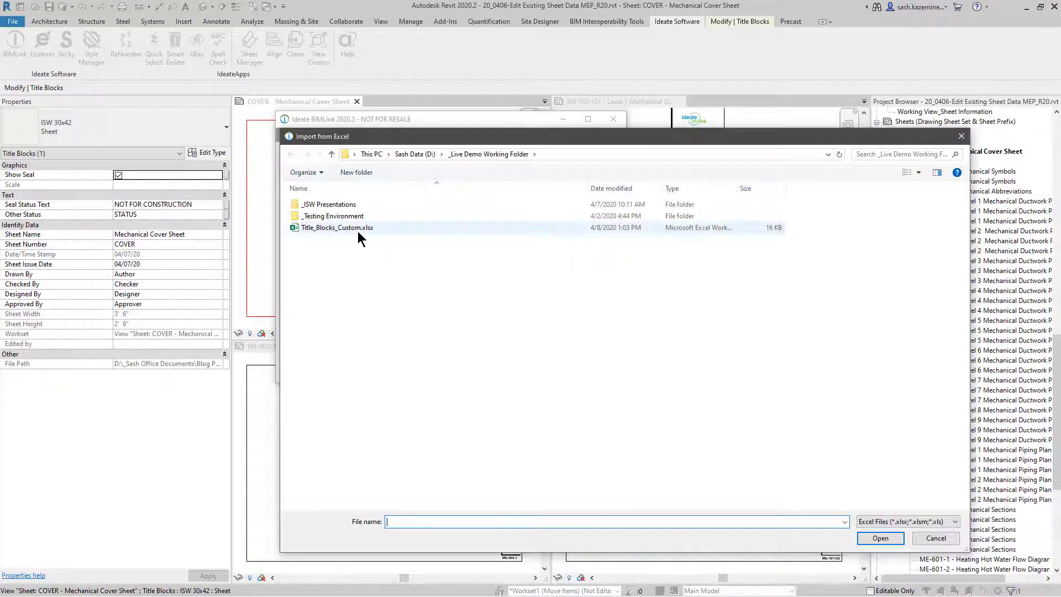
click(867, 539)
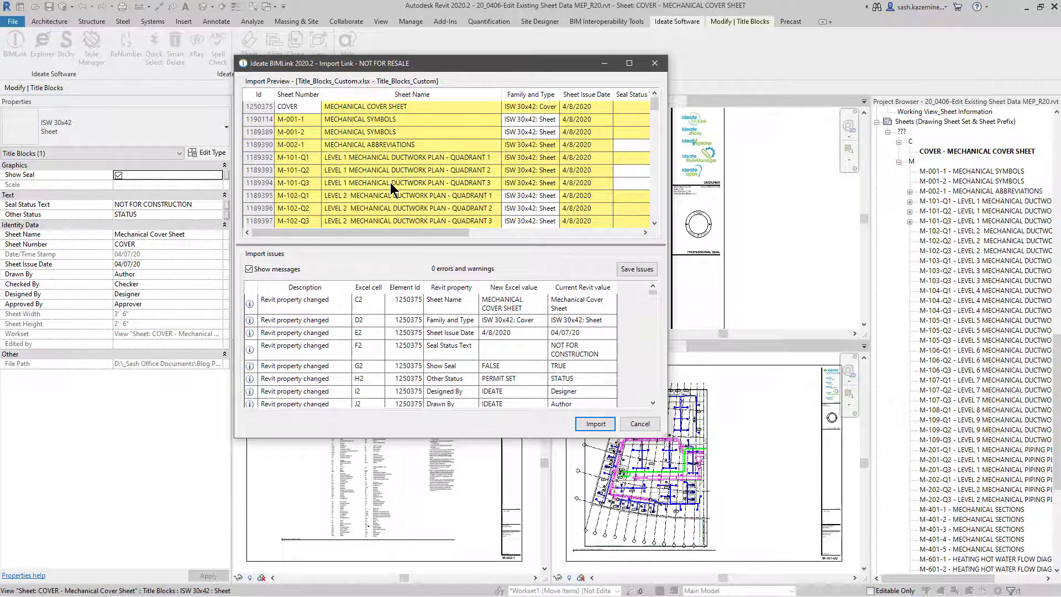
click(594, 425)
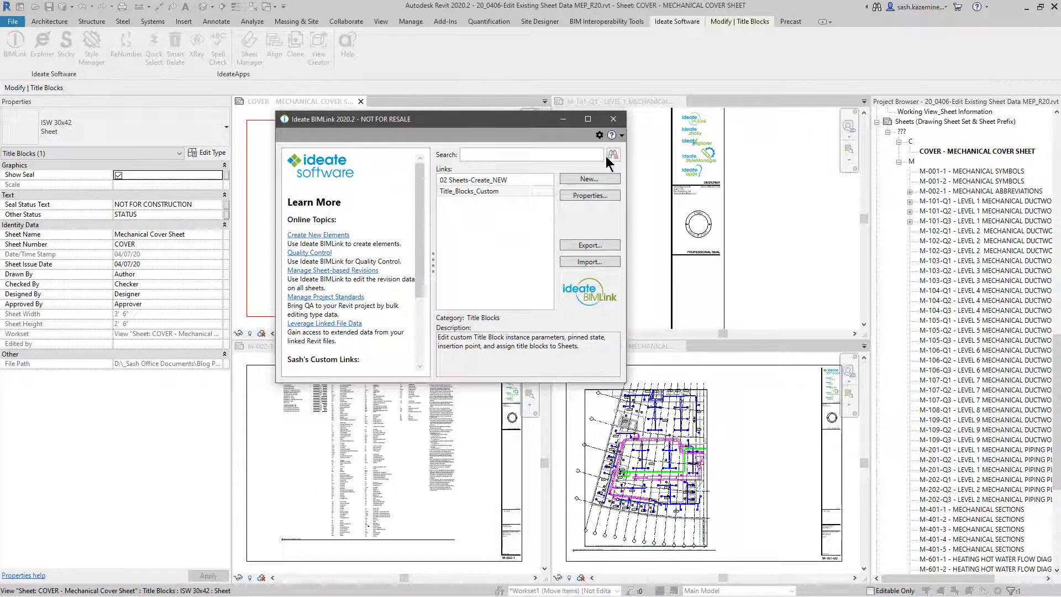
Close BIMLink and zoom into the M-002-1 title block to check its PERMIT SET status.
click(615, 123)
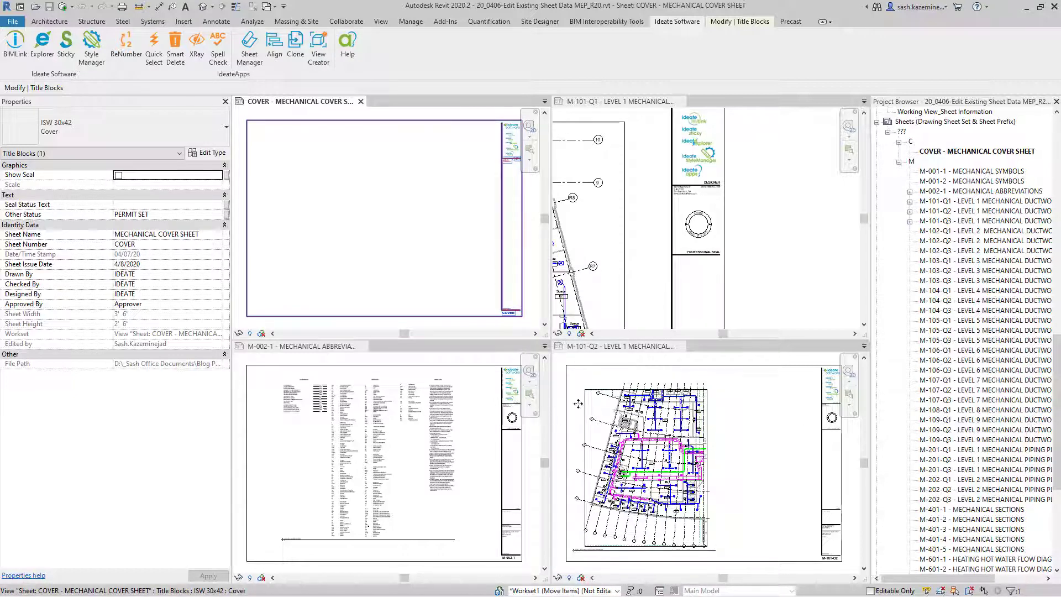
click(495, 482)
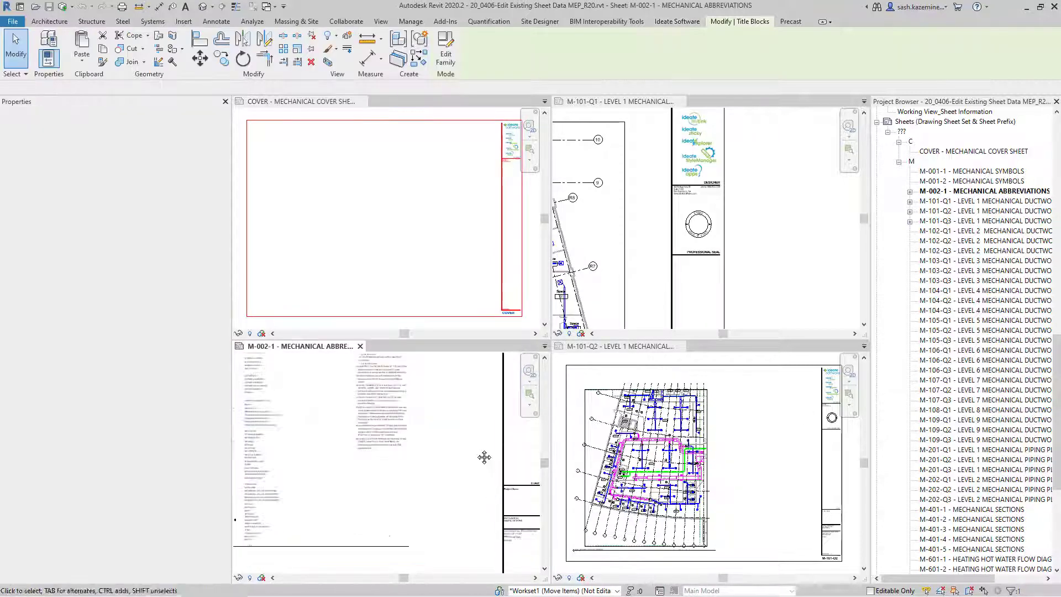
click(489, 489)
scroll(479, 496, up, 5)
scroll(479, 497, up, 1)
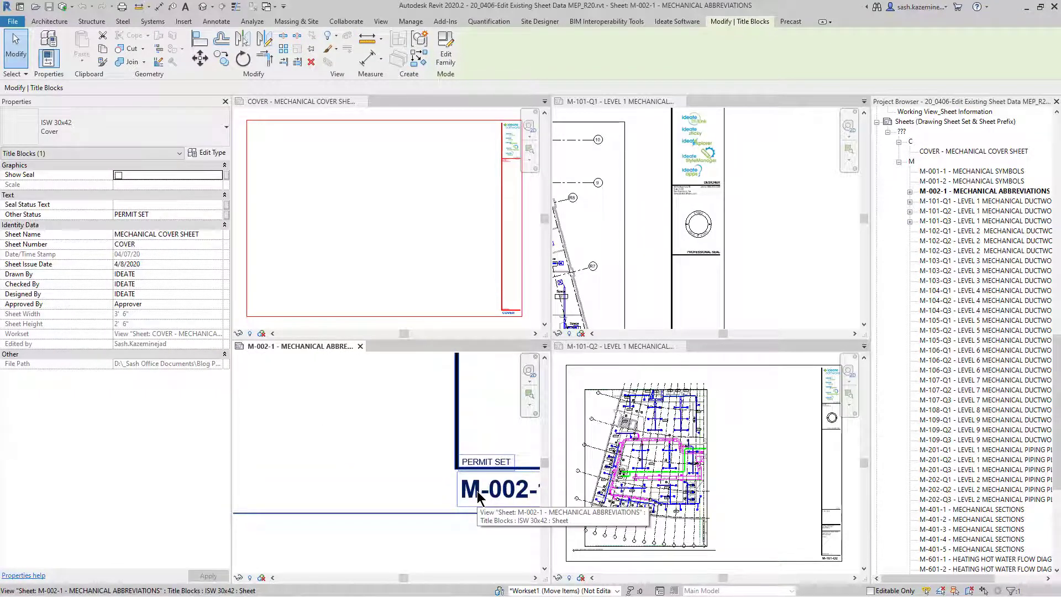